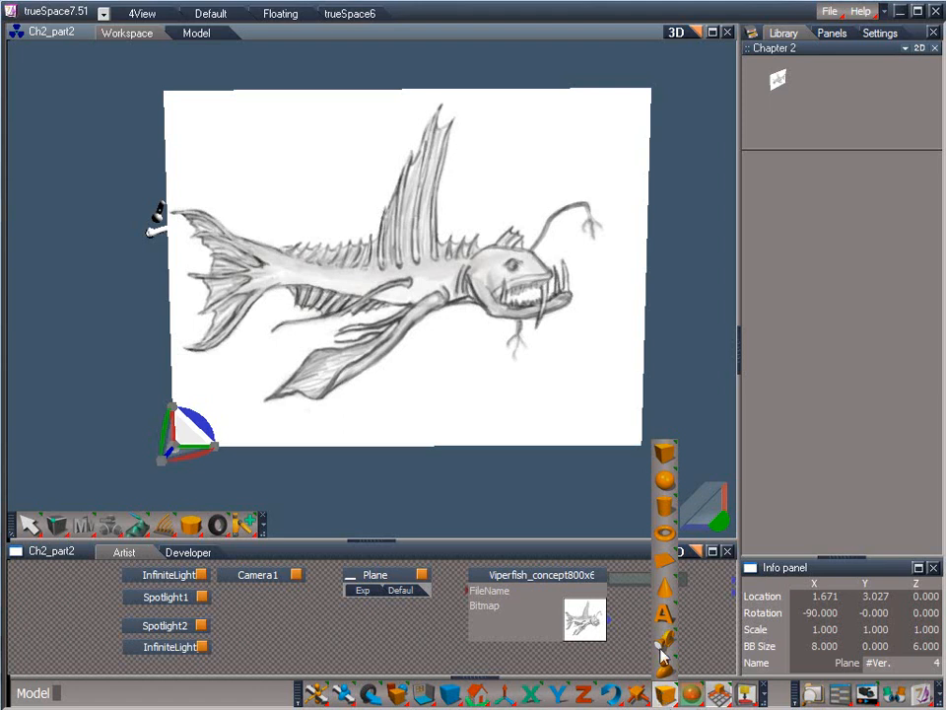
Step: Add a cylinder with a radius of about 0.29 and height 1 on the reference image, at the middle of the fish's body
click(663, 510)
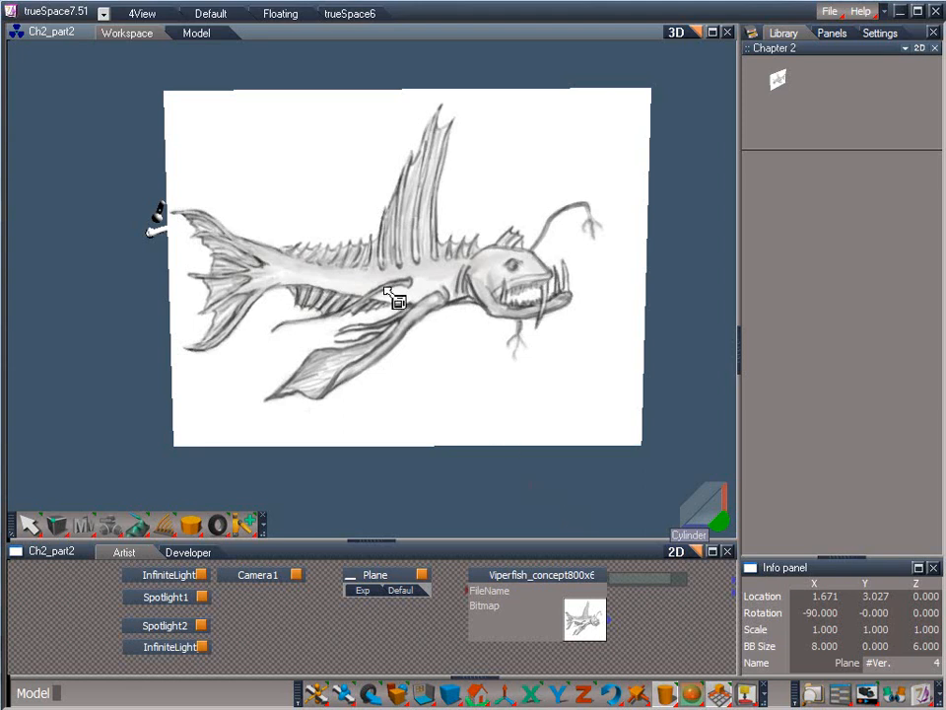
drag(380, 283, 388, 300)
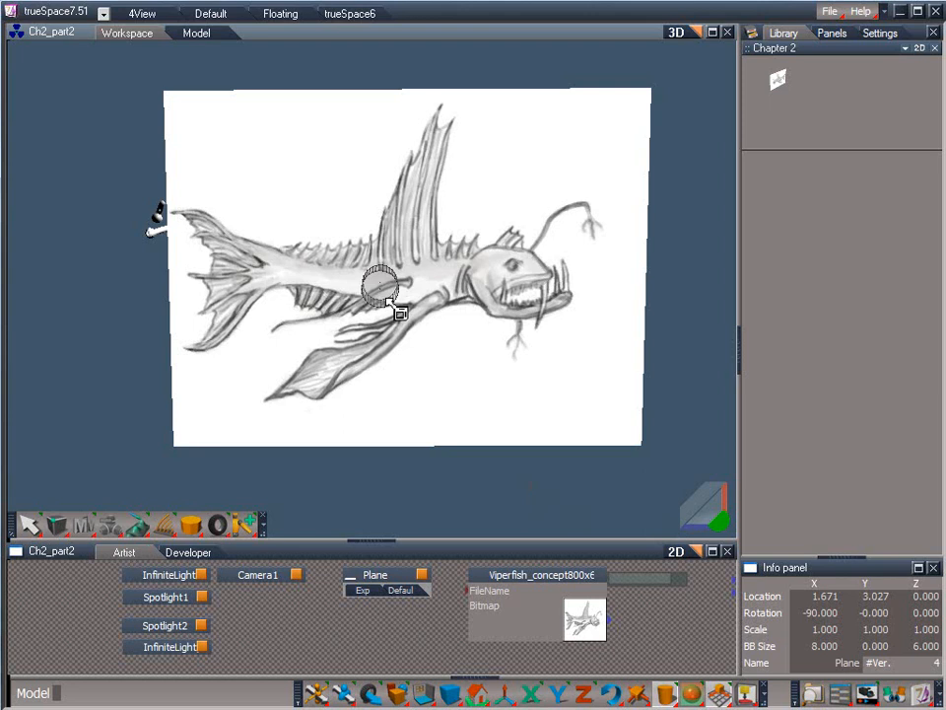
drag(398, 312, 398, 312)
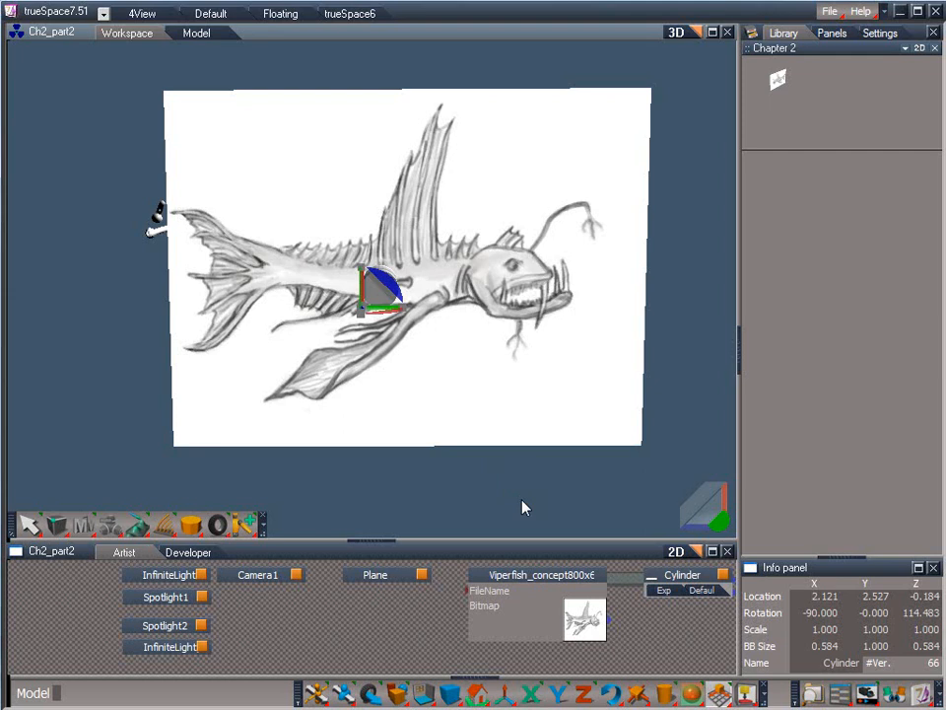
Step: Review the general primitive settings for base plane, factory mode, drag/snap and keep sizes, returning to the cylinder options
right_click(669, 697)
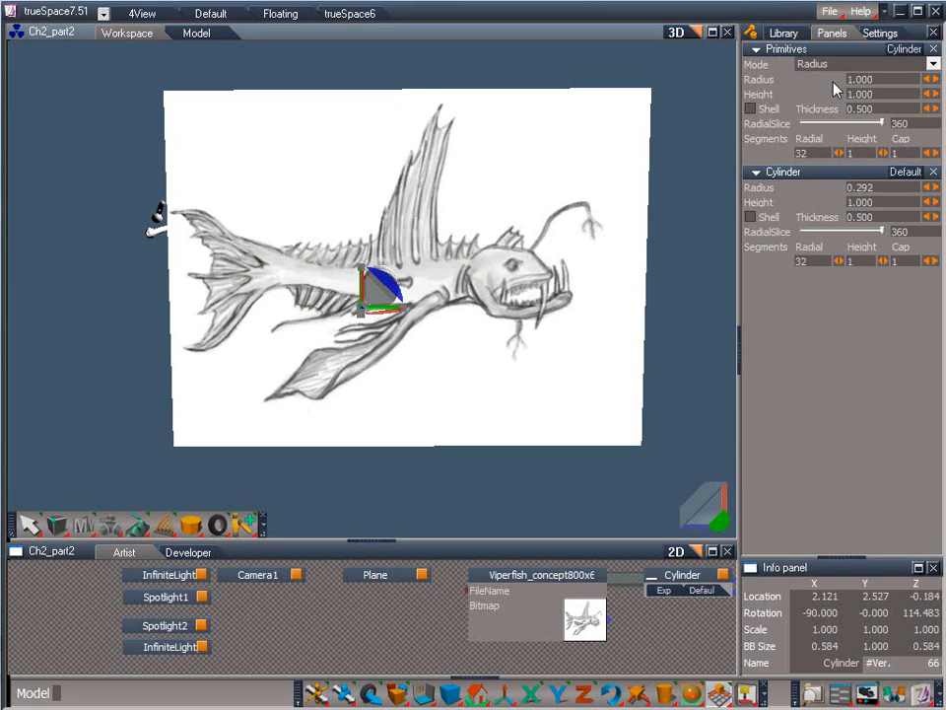
click(907, 49)
click(910, 62)
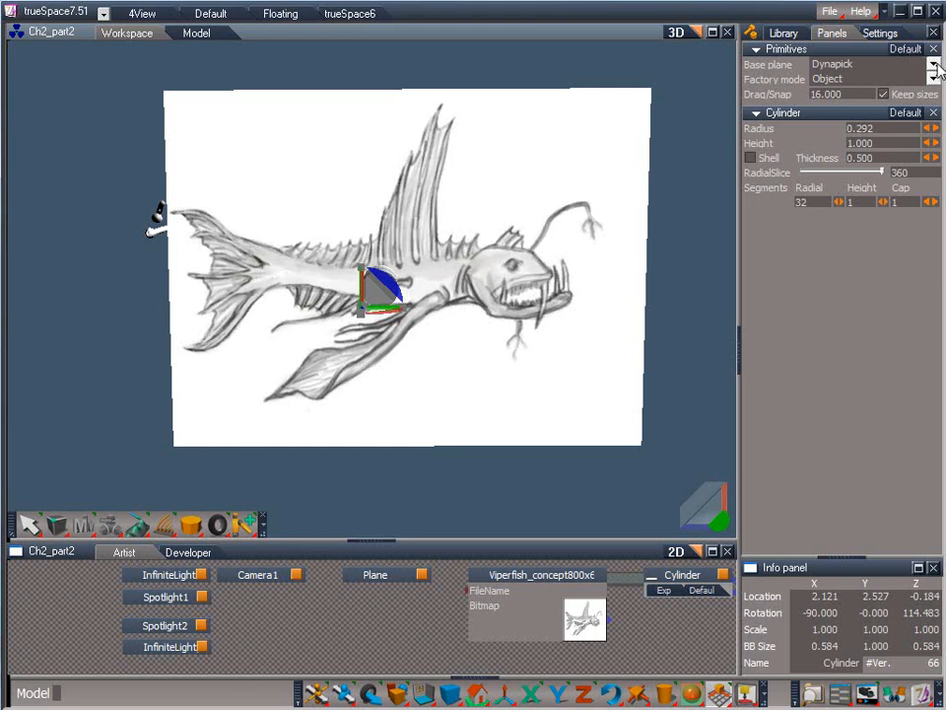
click(932, 65)
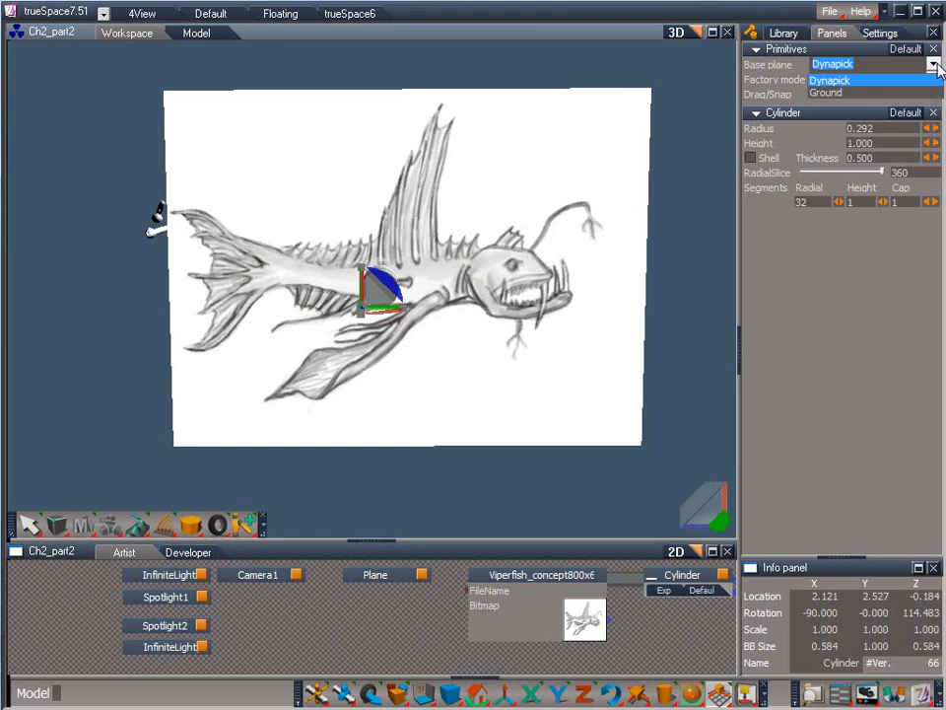
click(934, 64)
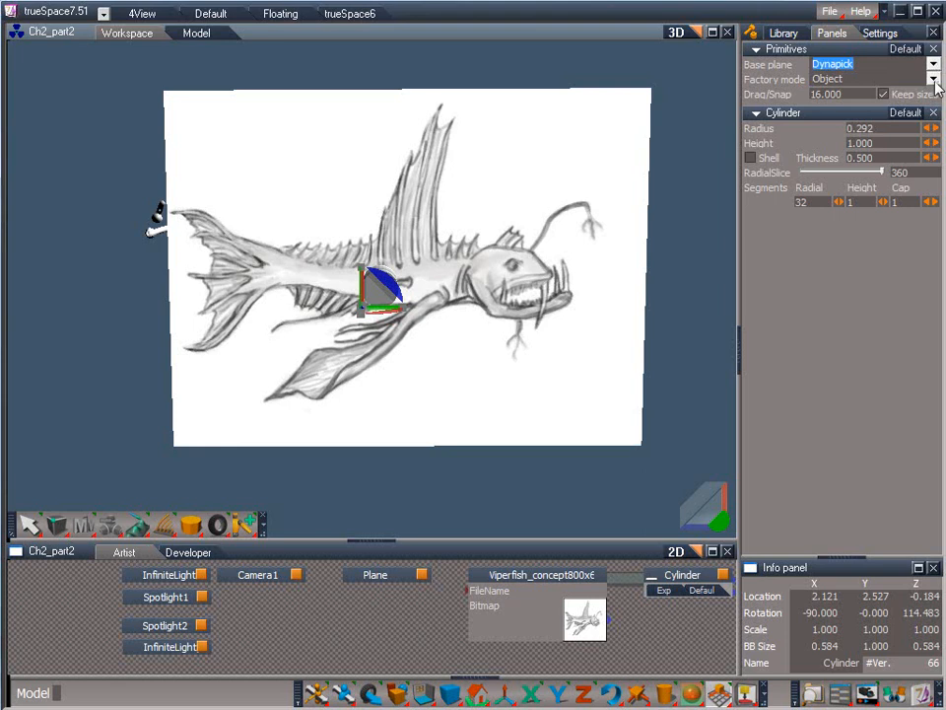
click(933, 80)
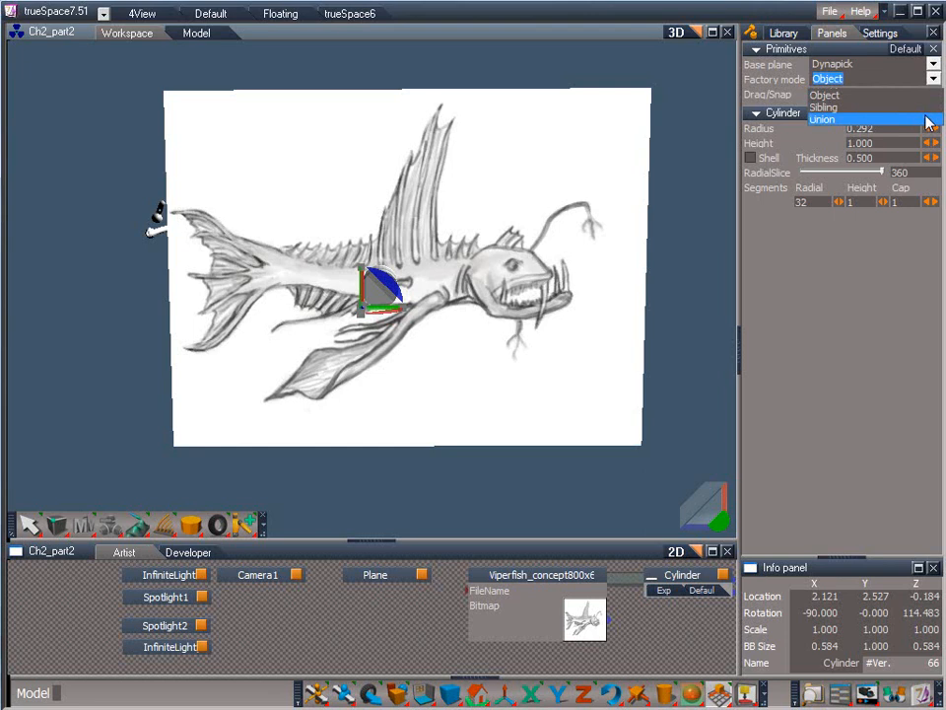
click(838, 95)
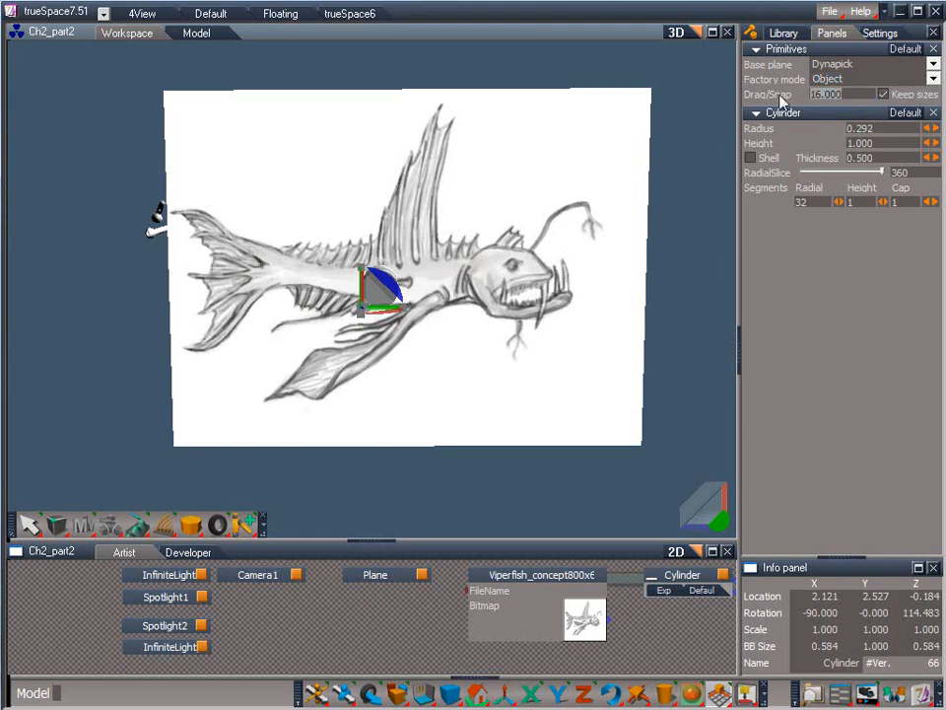
text(32000)
key(Return)
click(884, 95)
click(905, 49)
click(903, 90)
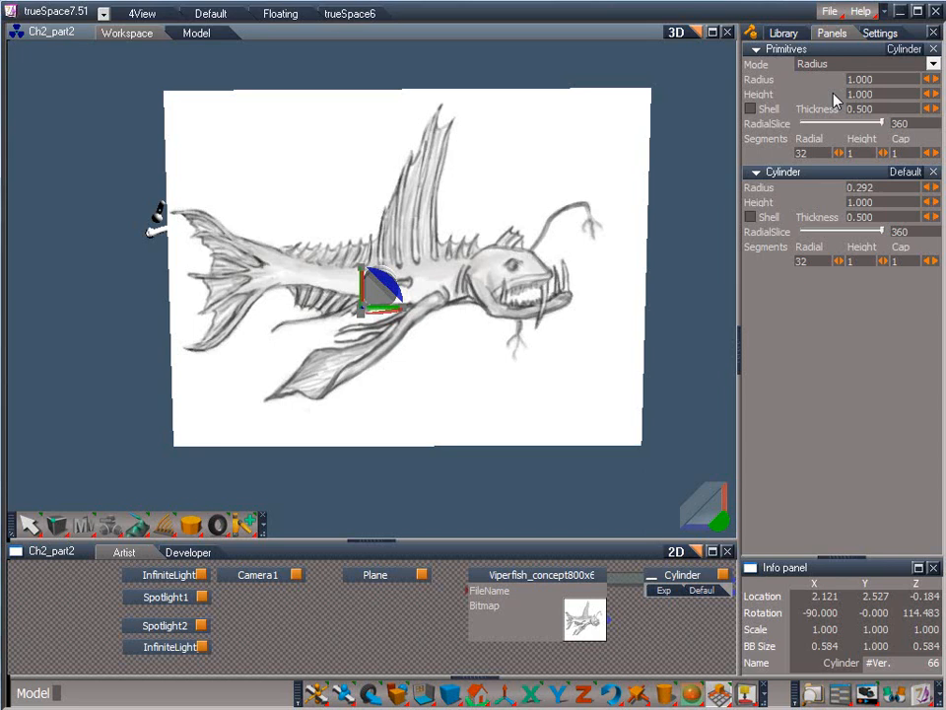
Step: Set the cylinder's rotation to 0 on X, 90 on Y and 0 on Z
click(917, 612)
text(0)
key(Return)
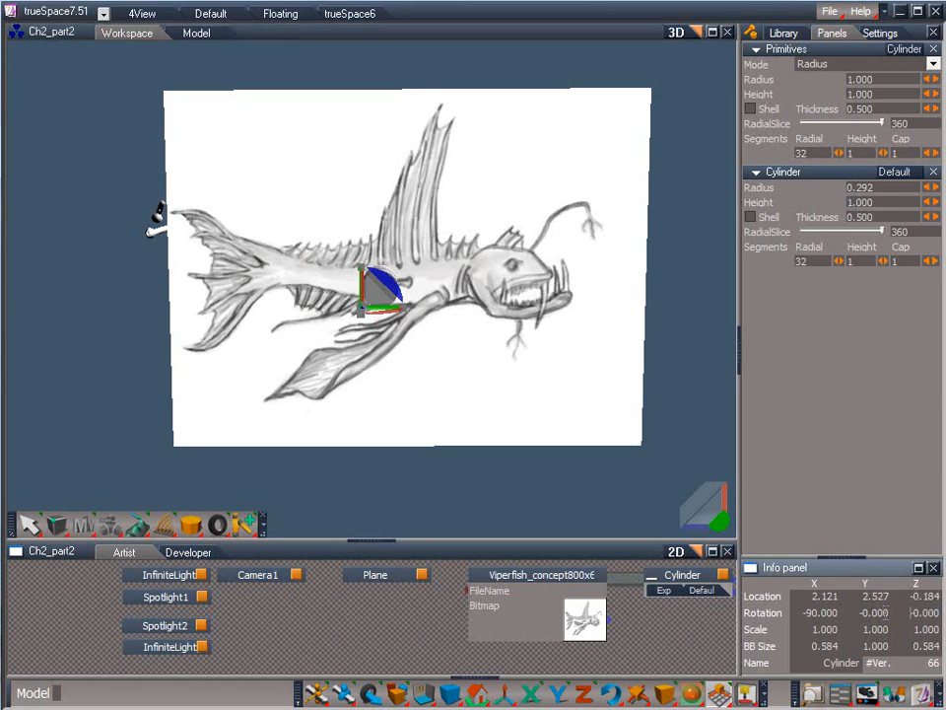
click(886, 612)
text(90)
key(Return)
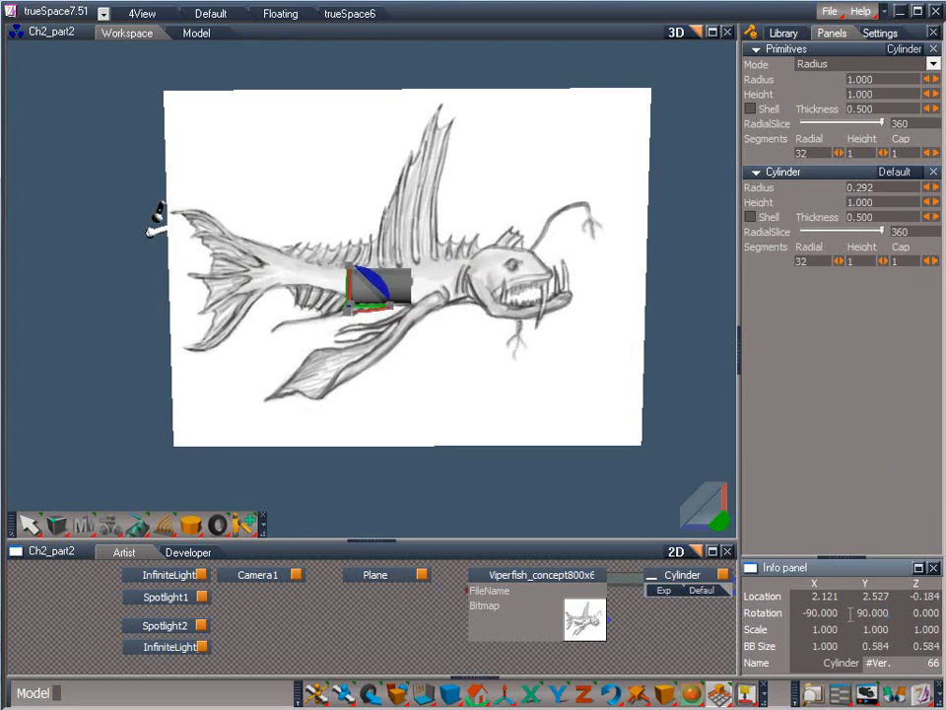
click(847, 615)
text(0)
key(Return)
Step: Change the scene's edge colour to black
click(890, 33)
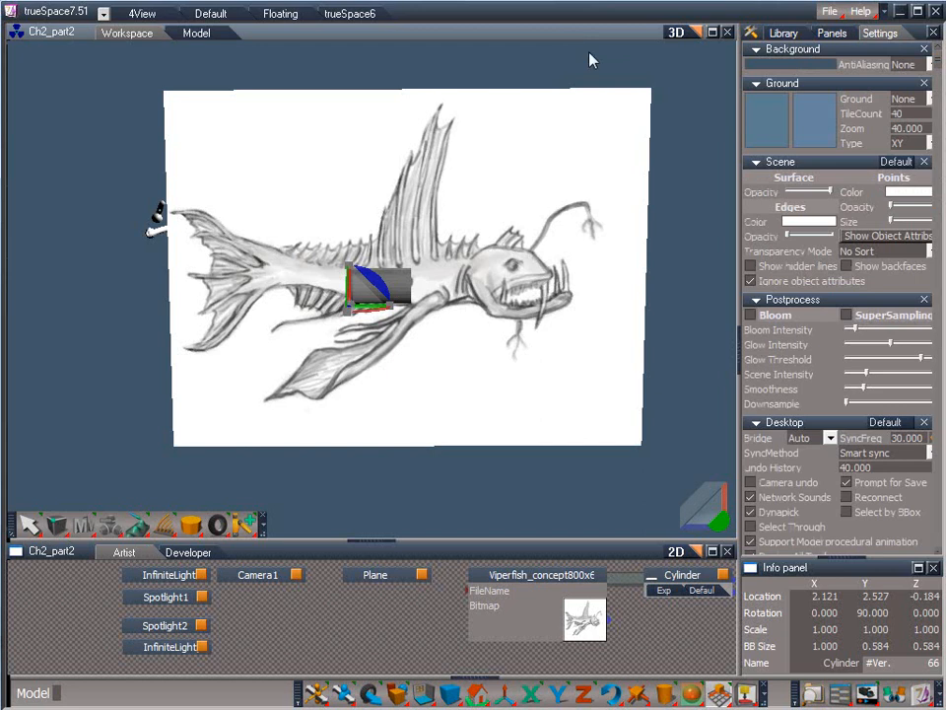
click(799, 223)
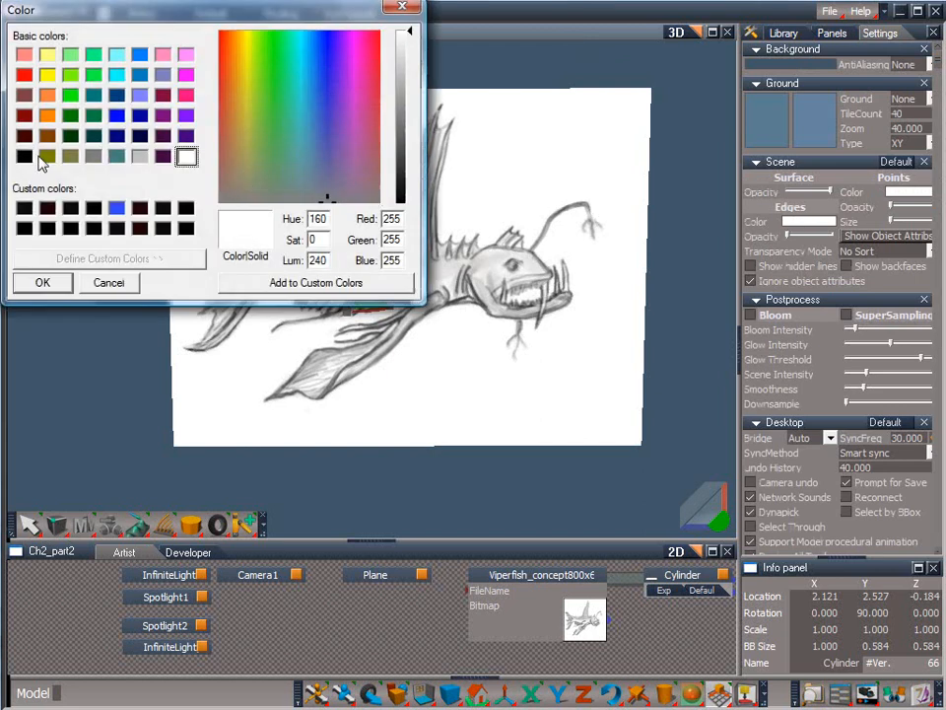
click(24, 158)
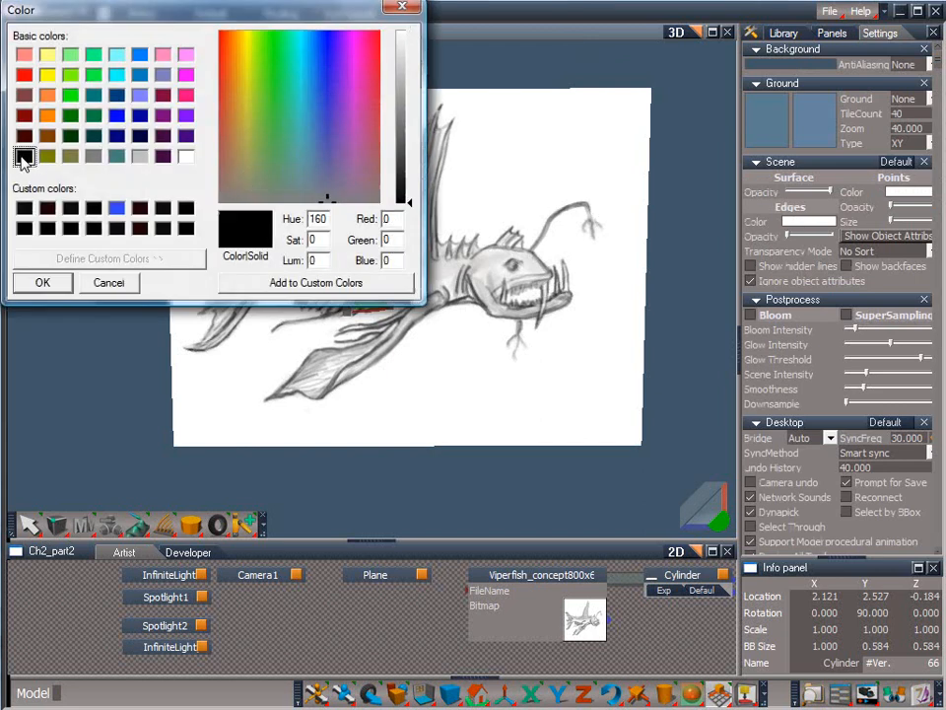
click(45, 283)
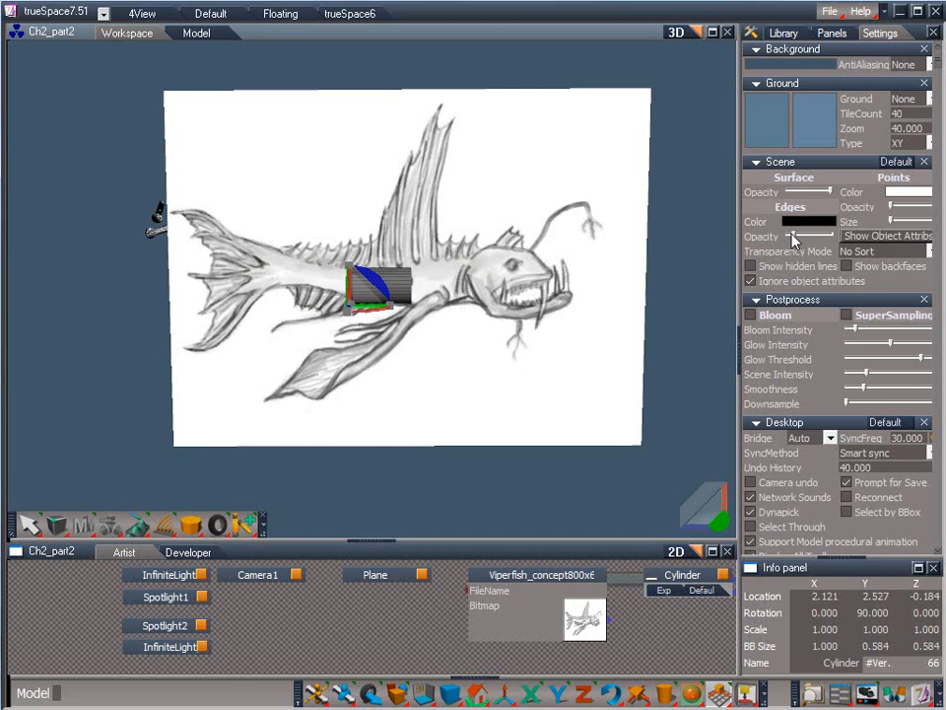
Step: Close the primitive defaults and give the cylinder 8 radial segments and 8 height segments
click(833, 34)
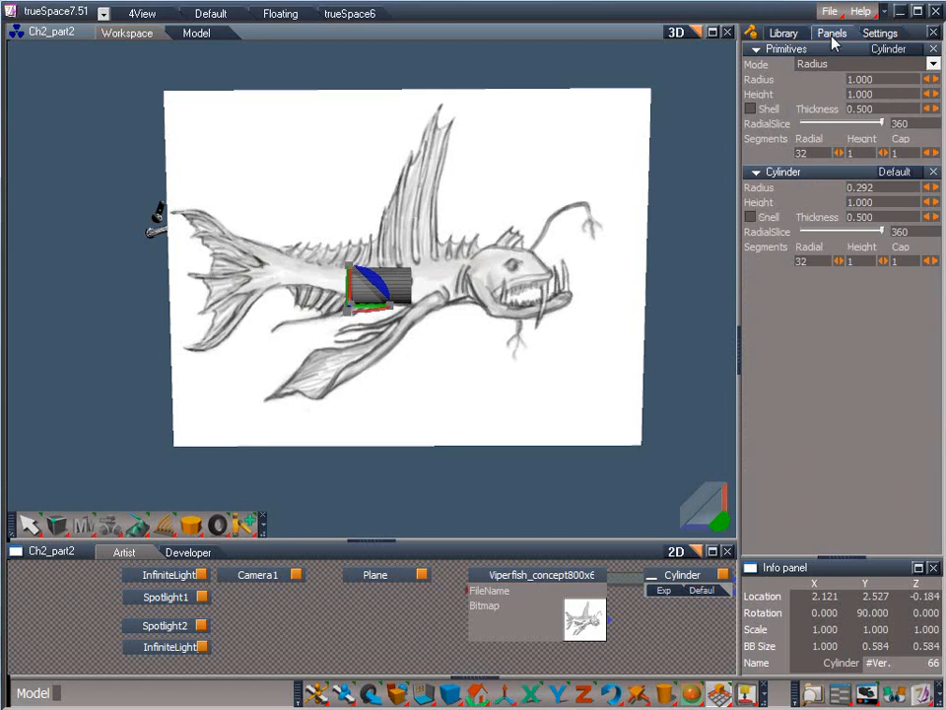
click(933, 50)
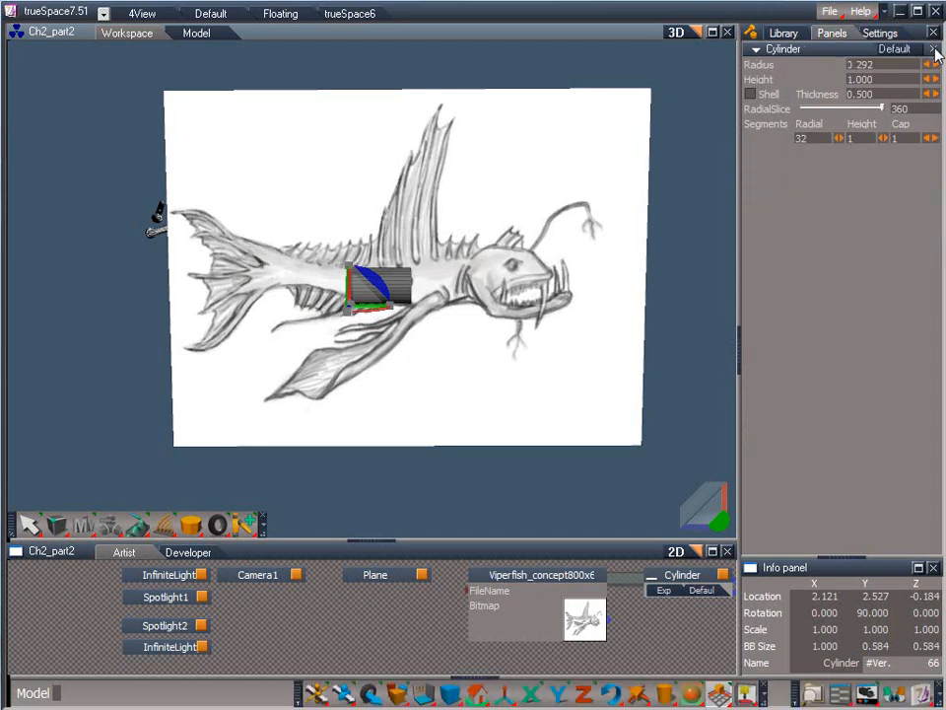
click(804, 138)
key(Tab)
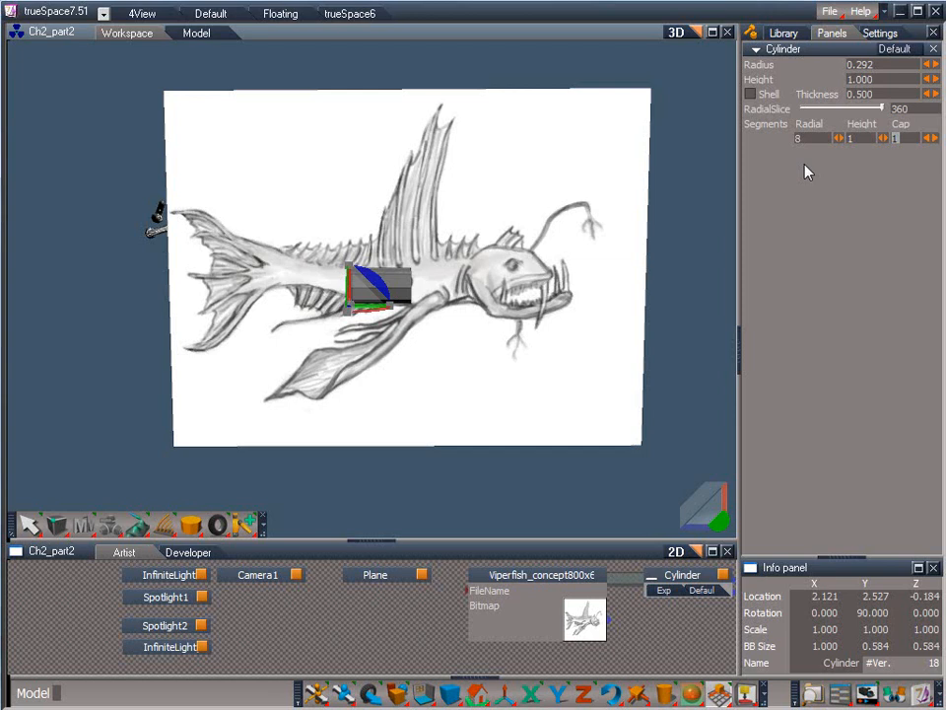
drag(864, 138, 846, 139)
text(838)
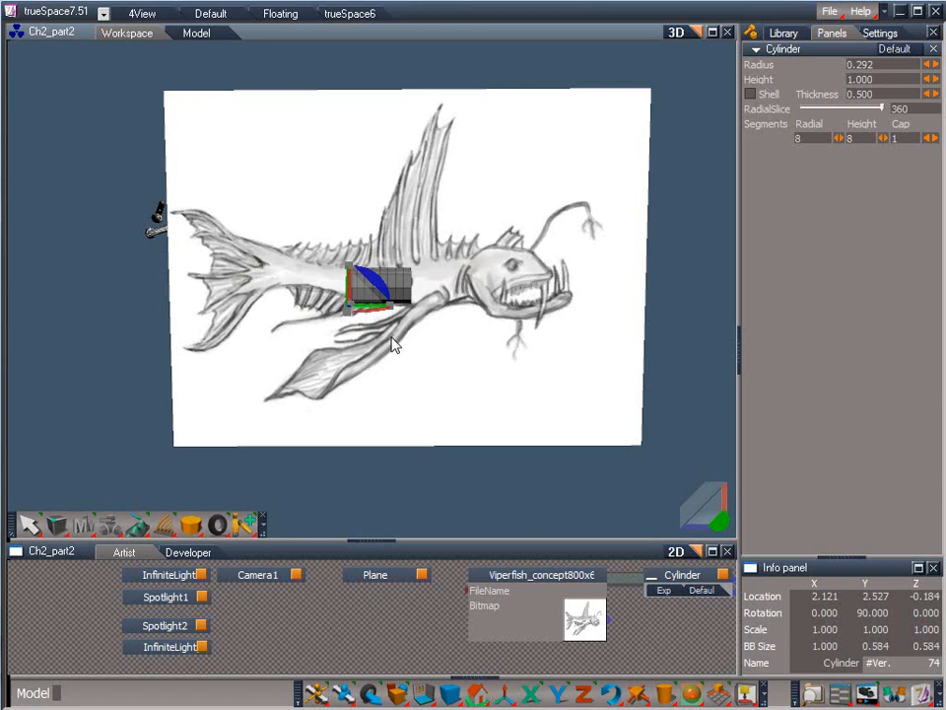
Step: Stretch the cylinder lengthwise to about 2.58 and position it over the fish's body at about X 2.26, Z -0.06
drag(392, 307, 772, 365)
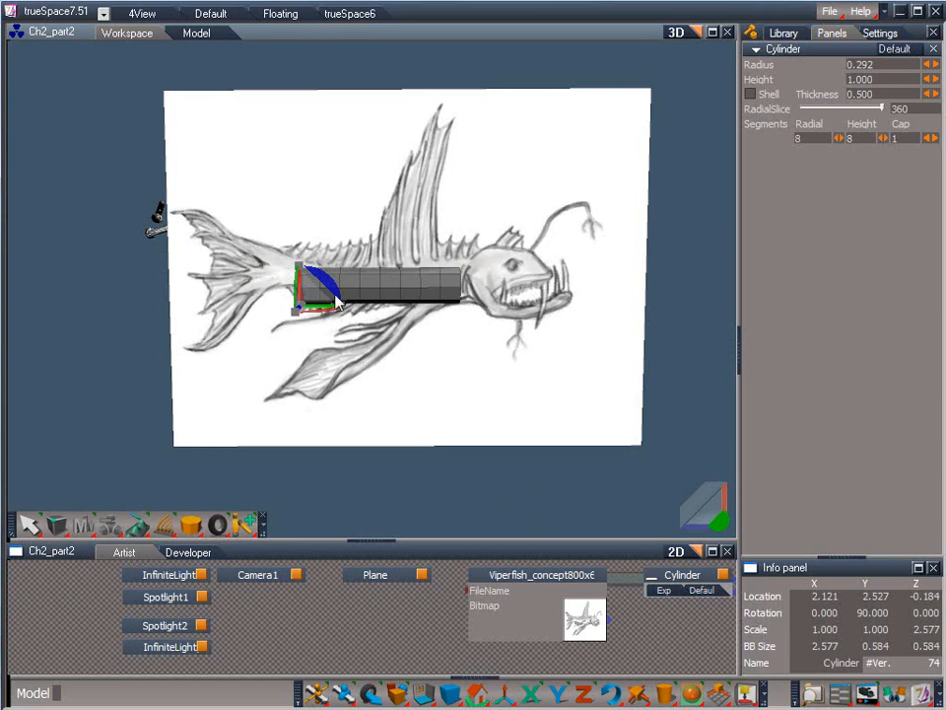
drag(315, 298, 272, 264)
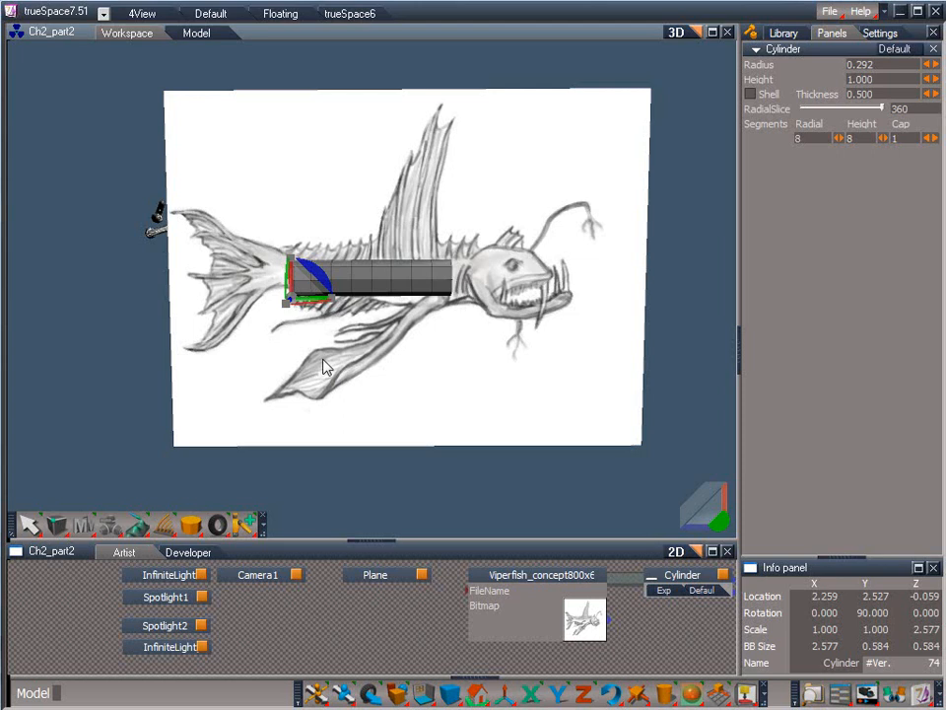
Step: Try transforming the cylinder freely, including a uniform enlargement by about 1.6, and undo each change
drag(308, 304, 232, 302)
key(ctrl+z)
drag(292, 284, 295, 191)
key(ctrl+z)
drag(325, 286, 177, 93)
drag(788, 581, 335, 303)
key(ctrl+z)
right_drag(334, 298, 513, 708)
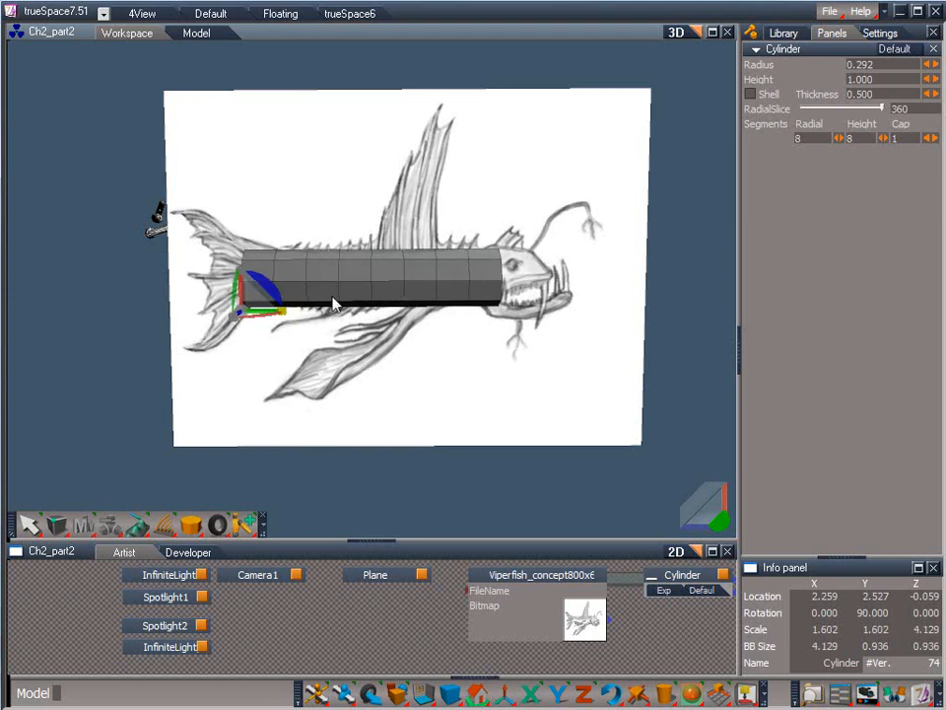
key(ctrl+z)
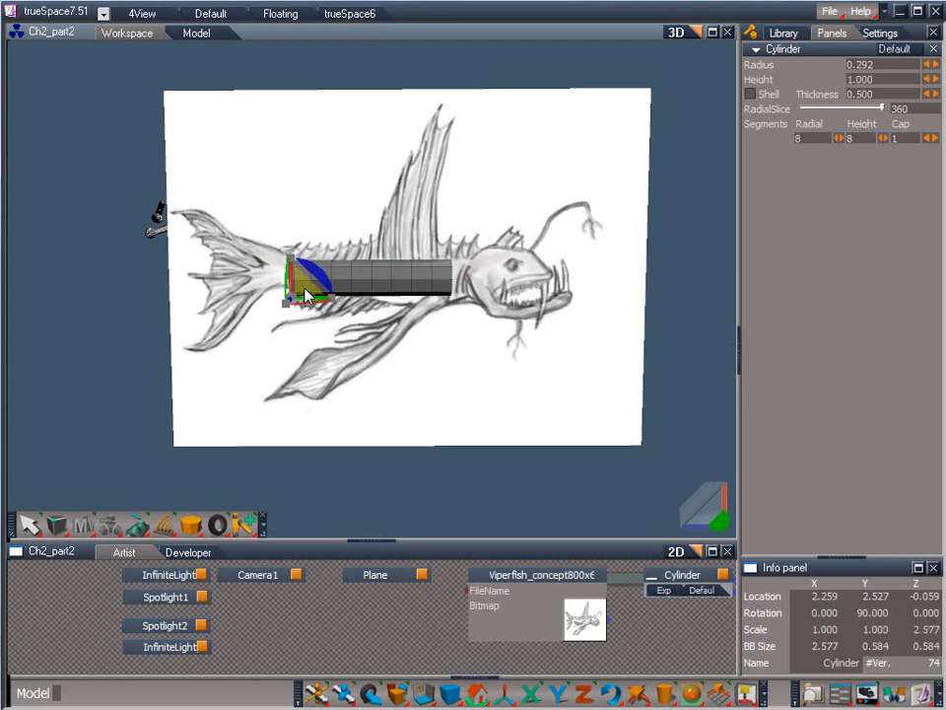
drag(305, 293, 296, 243)
key(ctrl+z)
drag(308, 292, 69, 552)
right_drag(267, 333, 305, 287)
key(ctrl+z)
Step: Convert the cylinder to an editable mesh and slightly lower the mesh editor's opacity
right_click(370, 281)
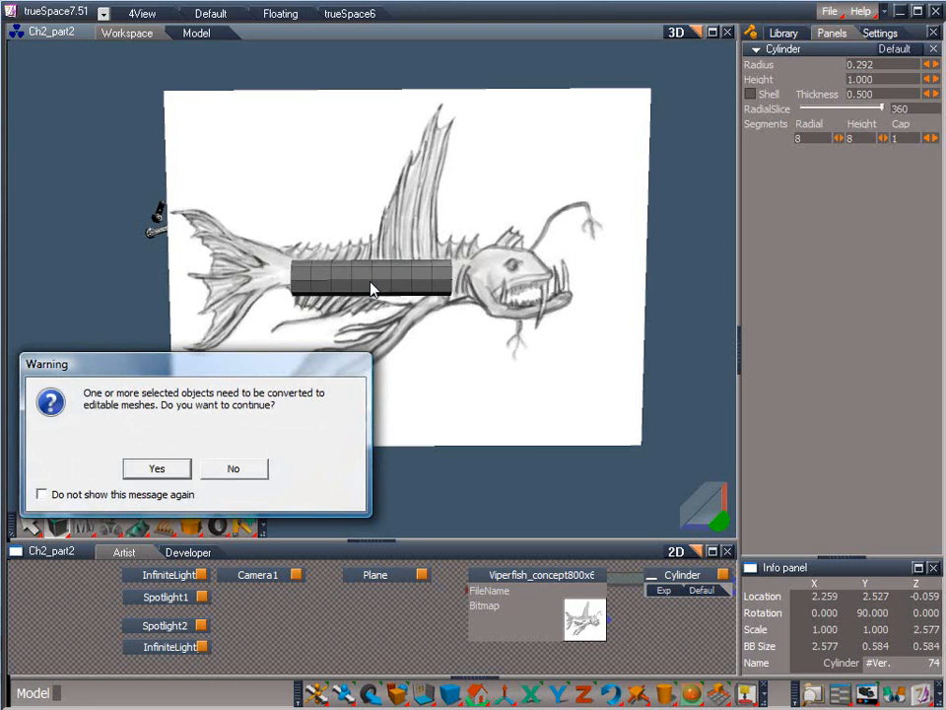
click(155, 467)
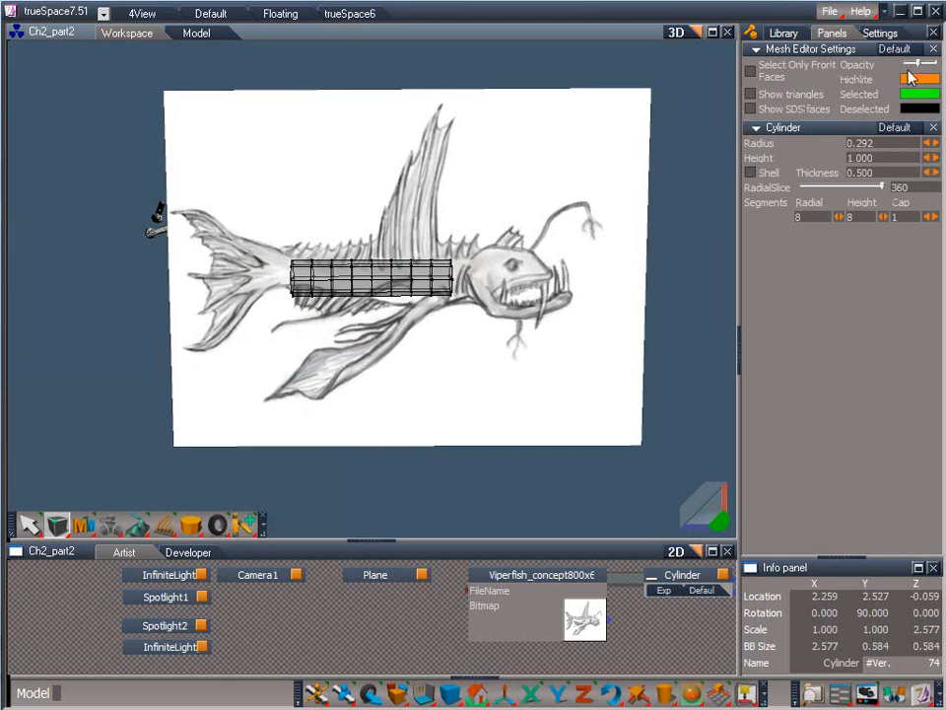
mouse_move(908, 68)
mouse_down()
mouse_move(932, 67)
mouse_move(917, 67)
mouse_up()
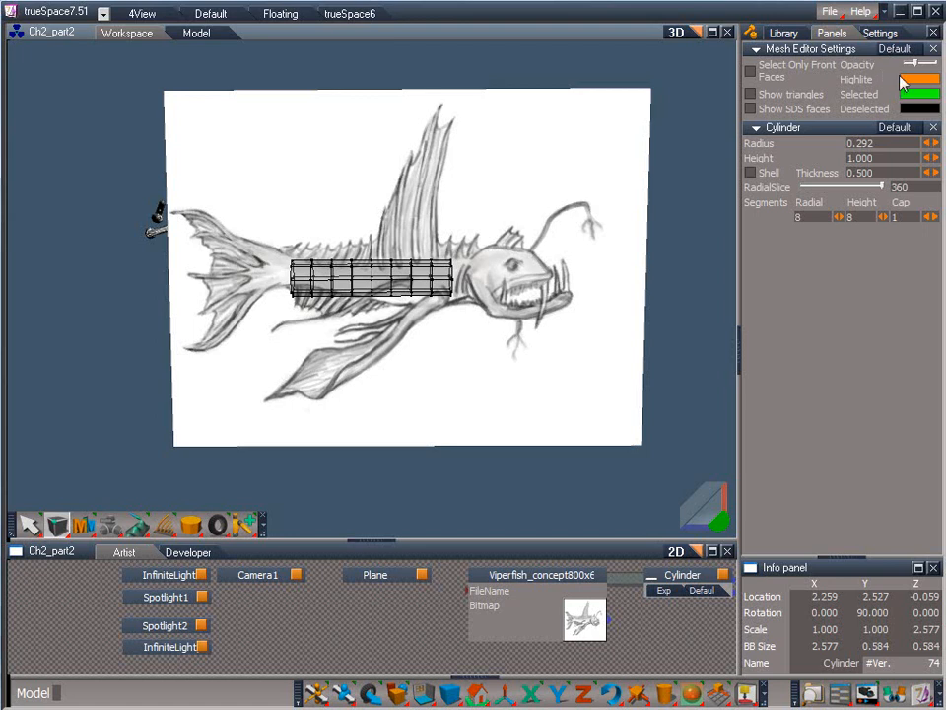
Step: Check the mesh editor's highlight, selected and deselected colours, keeping each one
click(917, 79)
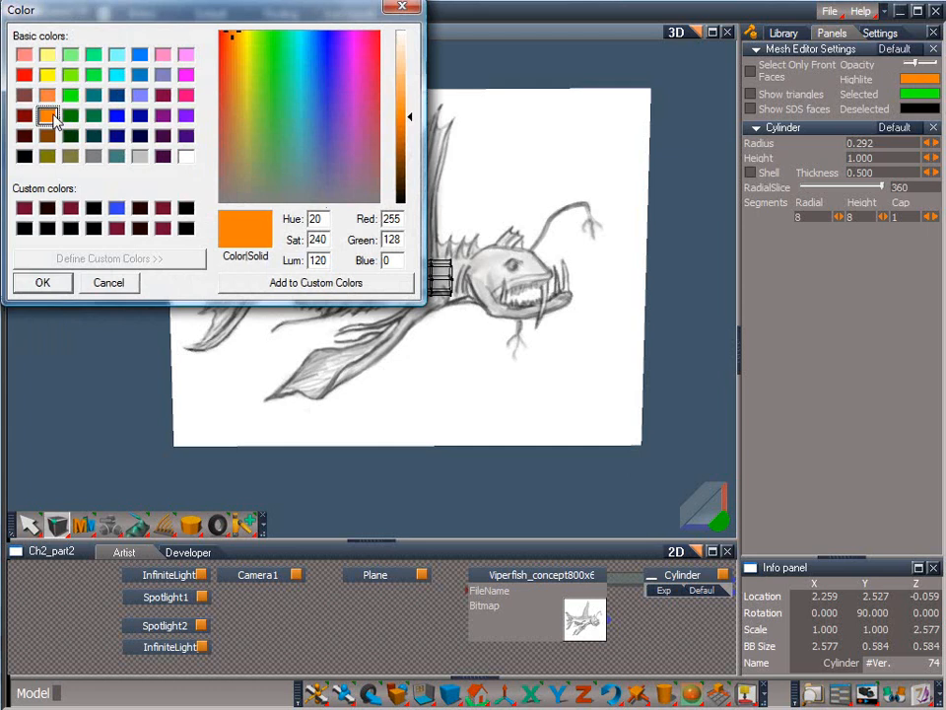
click(40, 283)
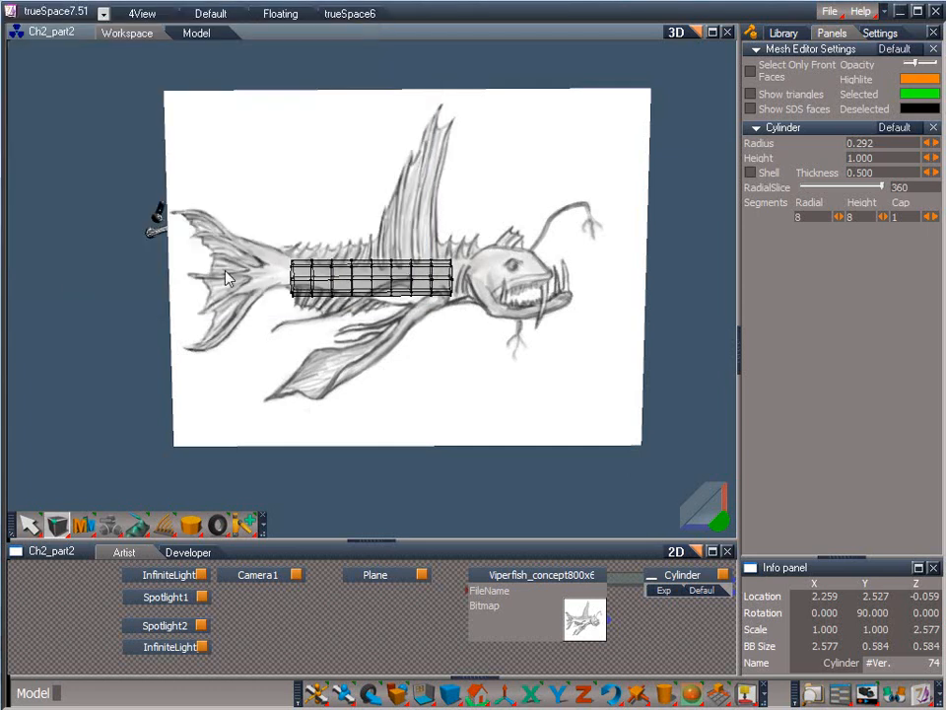
click(911, 93)
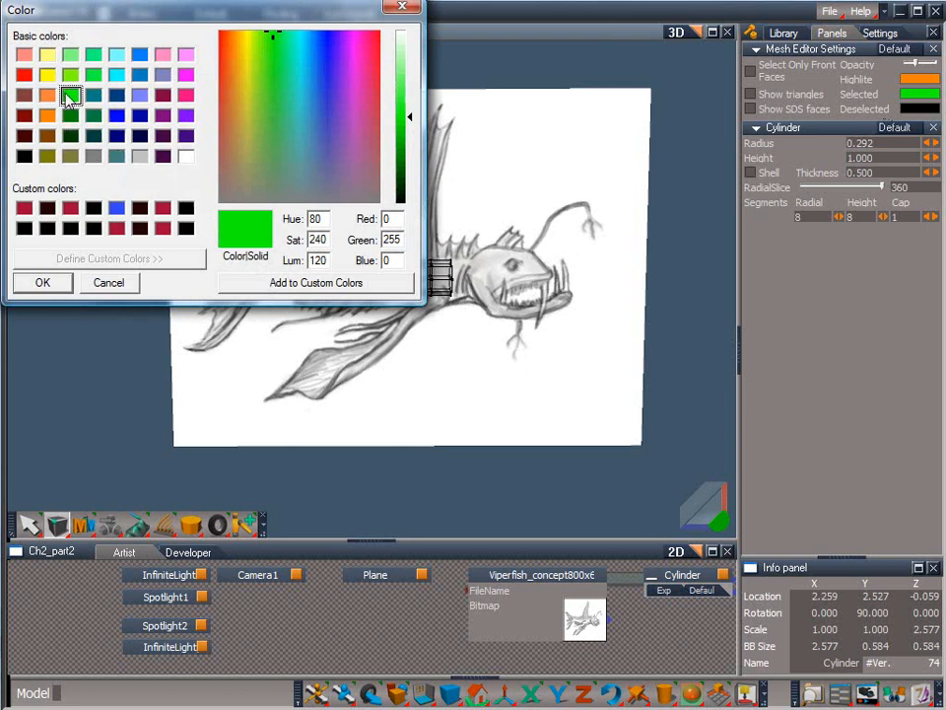
click(45, 288)
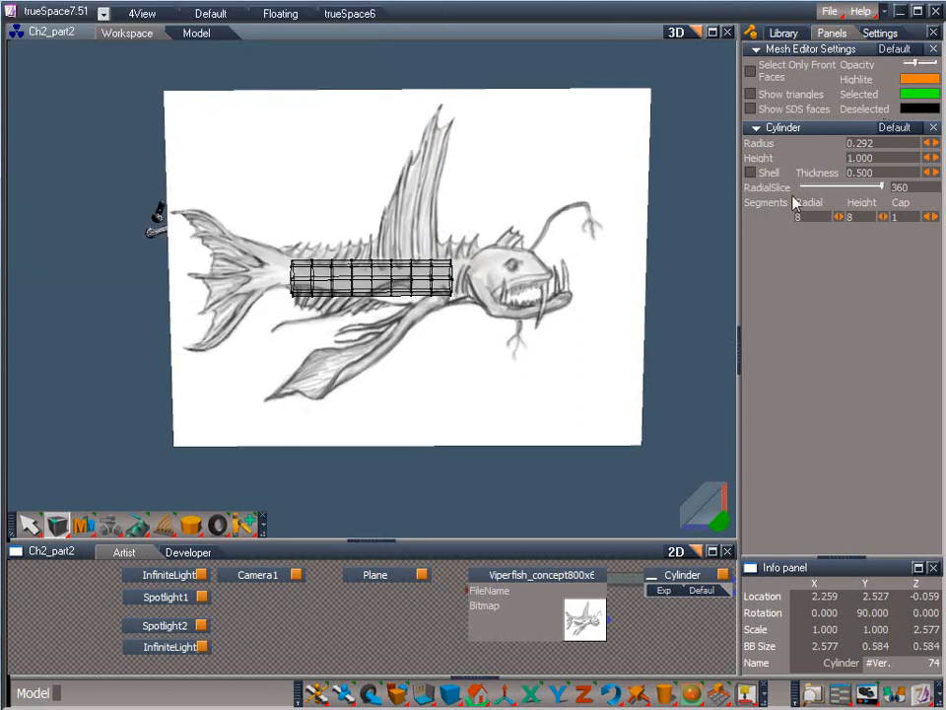
click(919, 108)
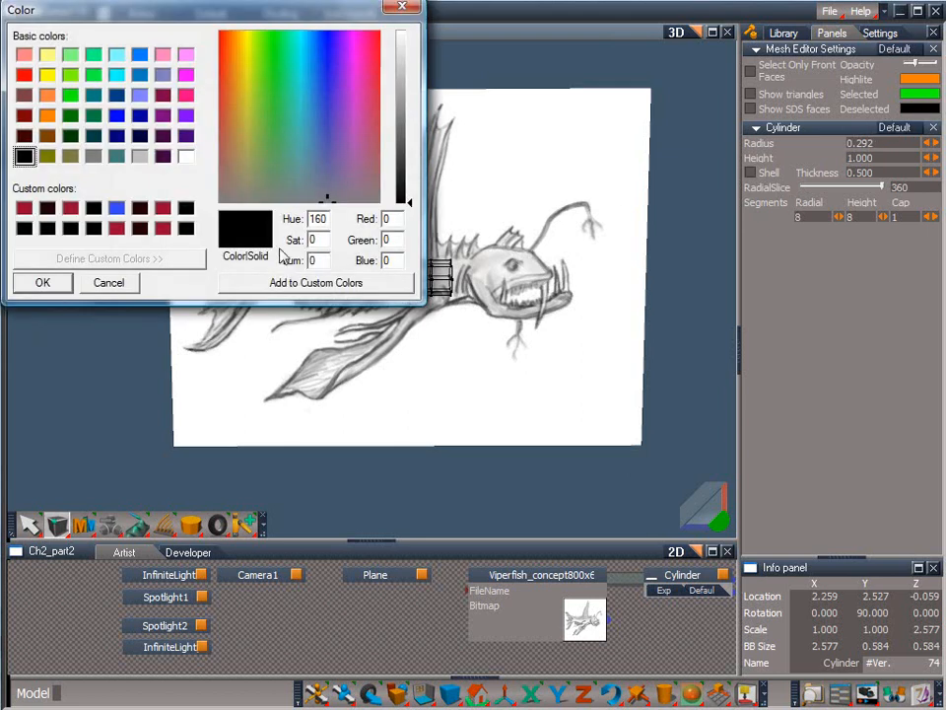
click(44, 286)
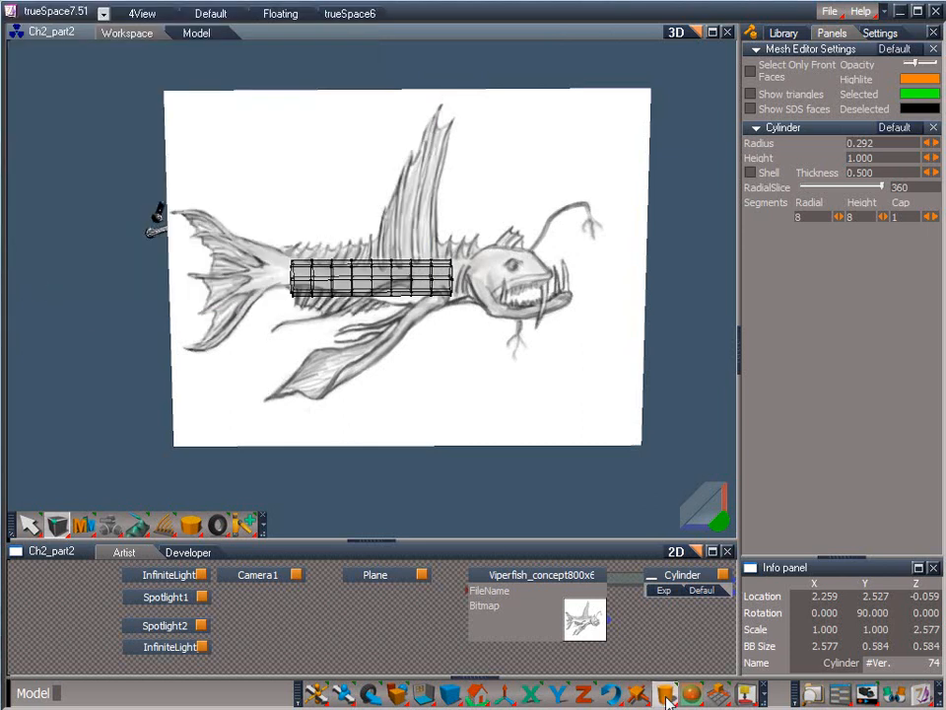
Step: Choose the cube primitive and set its segments to 2 in width, height and depth
drag(669, 703, 665, 464)
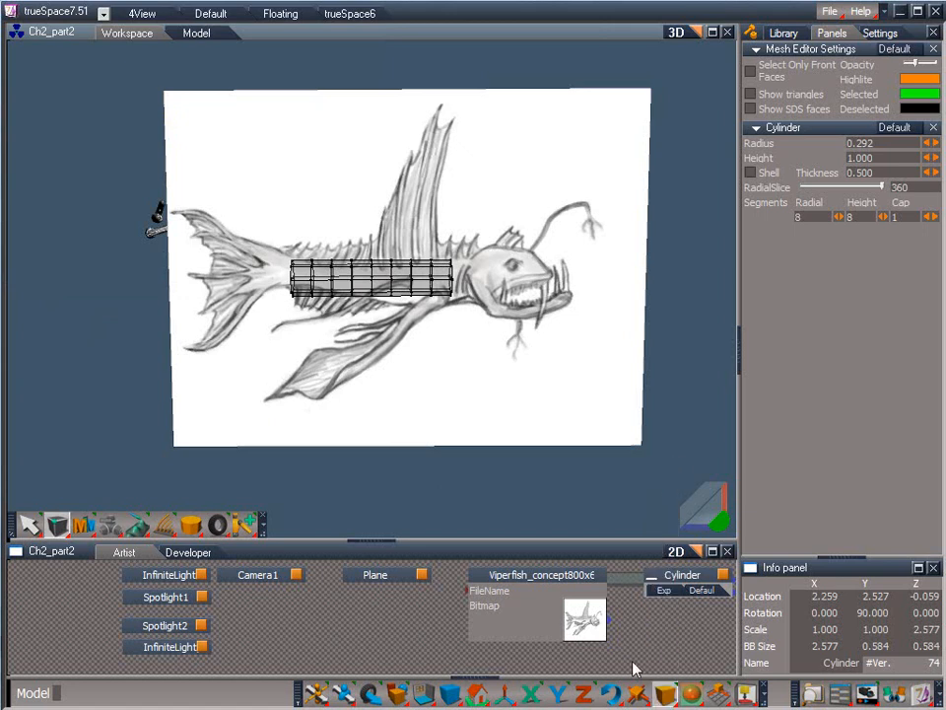
click(665, 700)
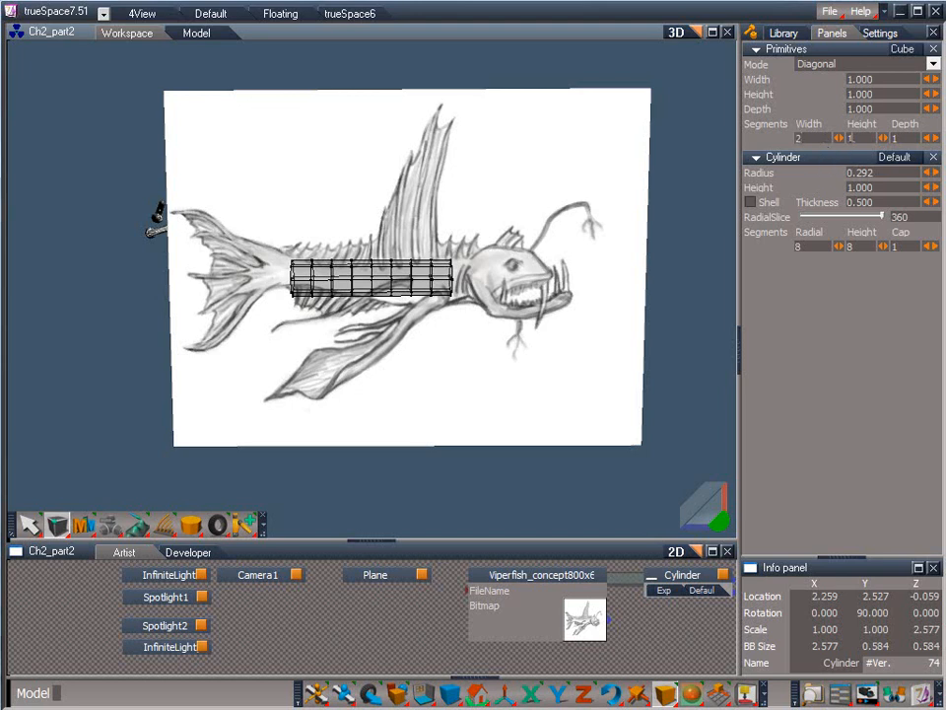
double_click(860, 139)
text(2)
double_click(899, 139)
text(2)
Step: Add a cube about 1.24 by 1.19 over the fish's head and another about 1.53 by 2.43 over the tail within the body mesh
drag(485, 249, 559, 322)
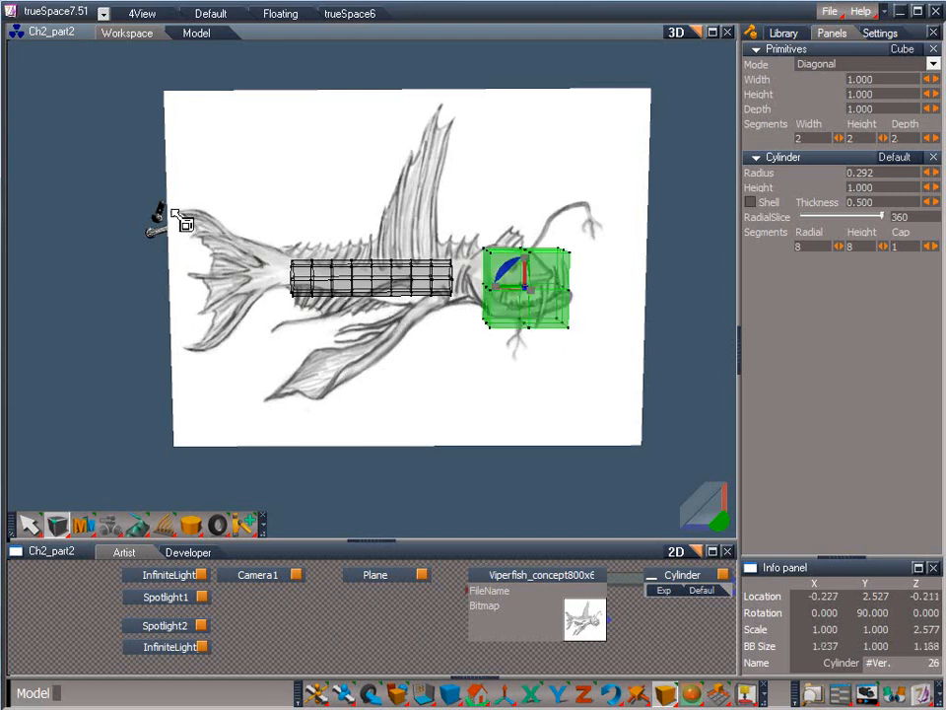
drag(175, 208, 268, 357)
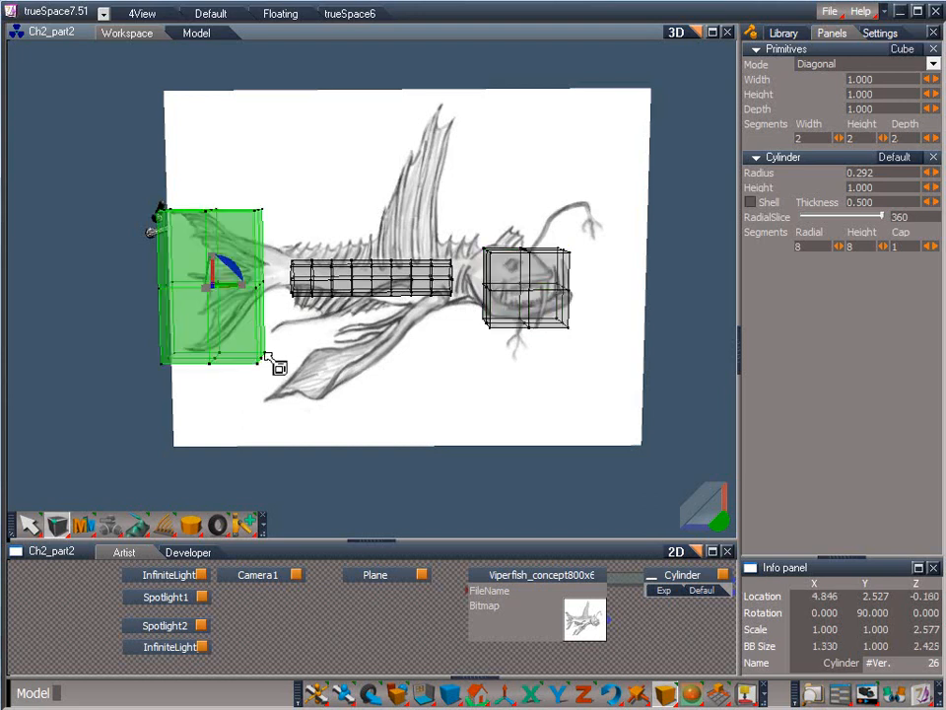
right_click(120, 406)
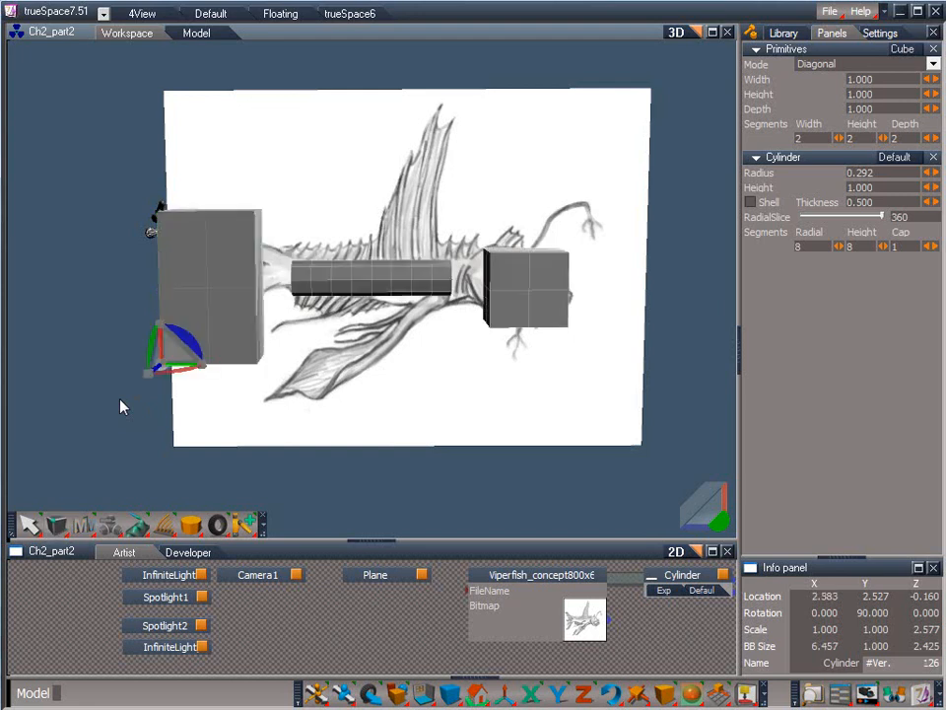